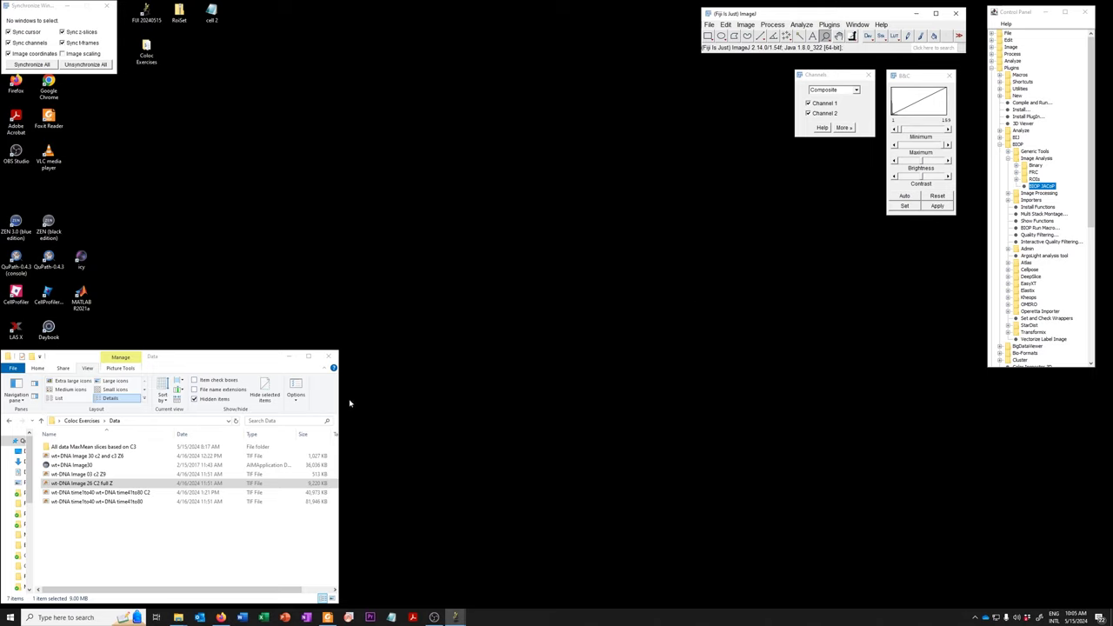
Step: Open the wt-DNA Image 26 C2 full Z TIF in Fiji and browse its 18 slices
{"action": "left_click", "coordinate": [116, 485]}
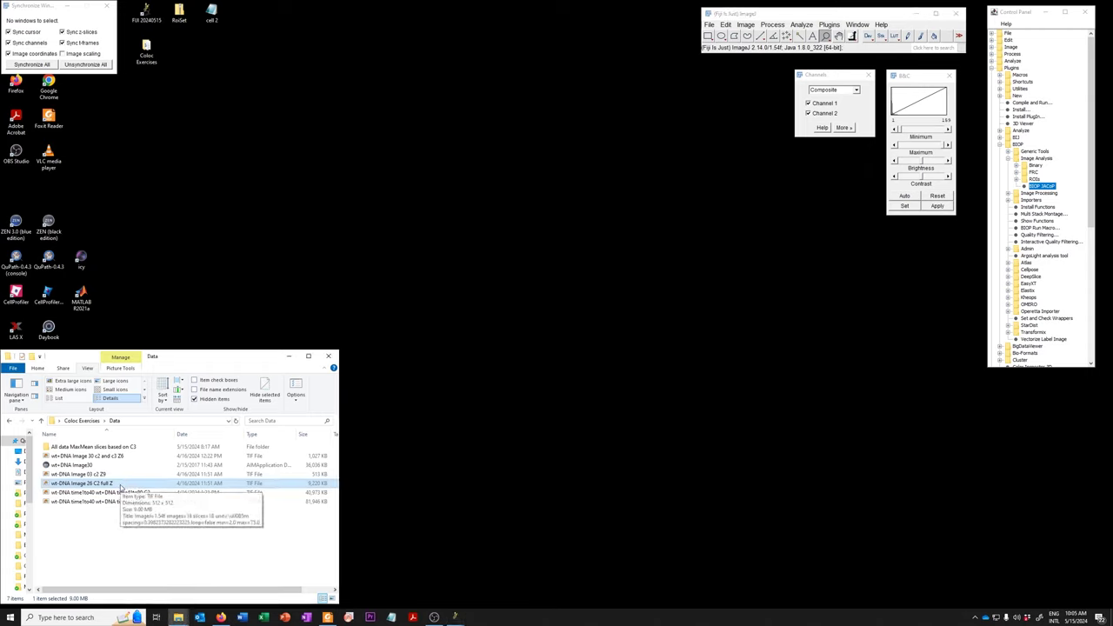
{"action": "left_click_drag", "start_coordinate": [120, 486], "coordinate": [826, 37]}
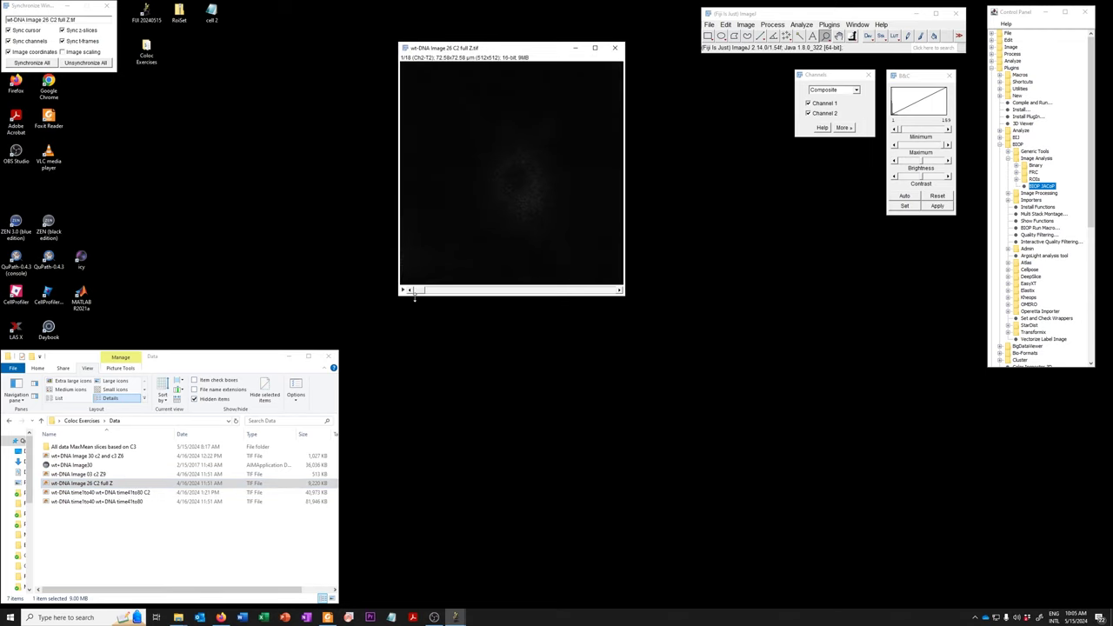
{"action": "mouse_move", "coordinate": [414, 292]}
{"action": "left_mouse_down"}
{"action": "mouse_move", "coordinate": [607, 293]}
{"action": "mouse_move", "coordinate": [479, 289]}
{"action": "mouse_move", "coordinate": [487, 279]}
{"action": "left_mouse_up"}
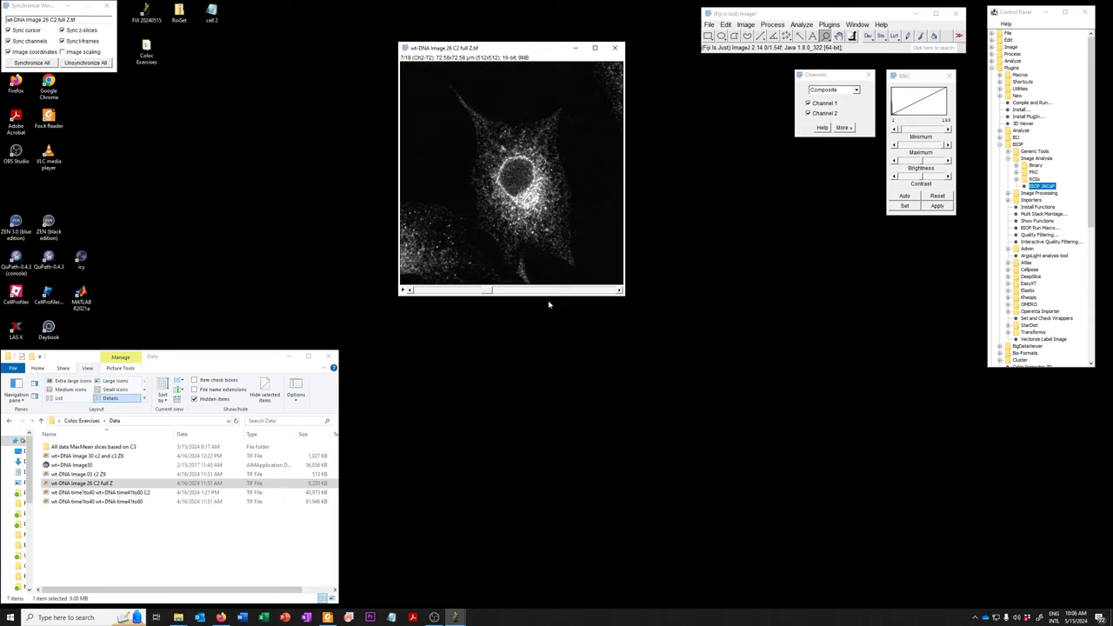
Step: Open Image > Adjust > Threshold and raise the threshold slightly to shrink the red mask
{"action": "left_click", "coordinate": [747, 24]}
{"action": "mouse_move", "coordinate": [782, 51]}
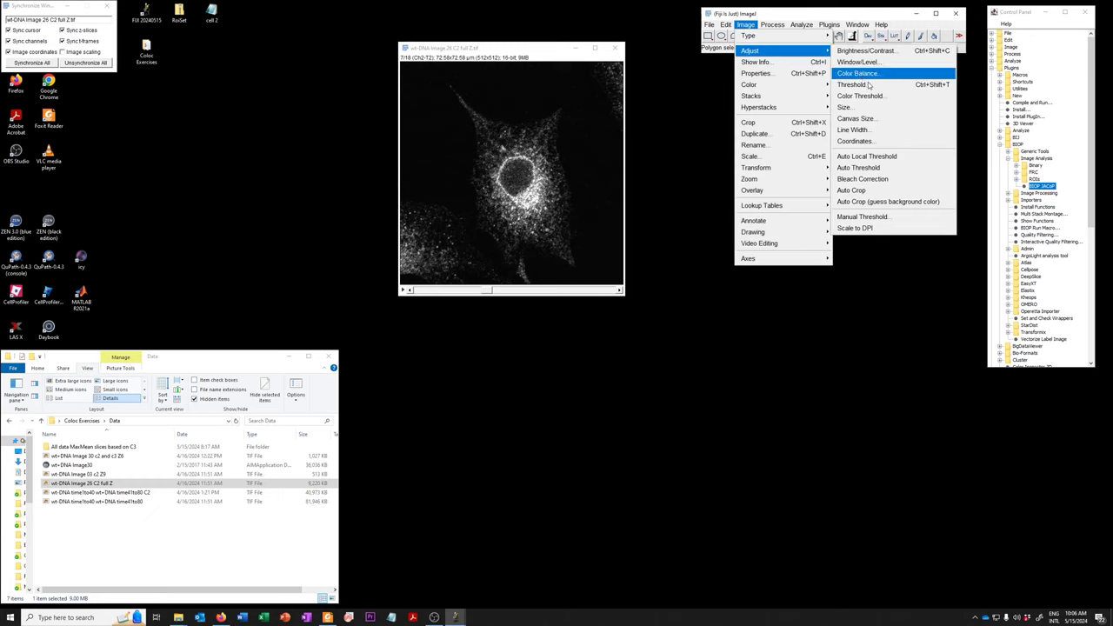
{"action": "left_click", "coordinate": [869, 85]}
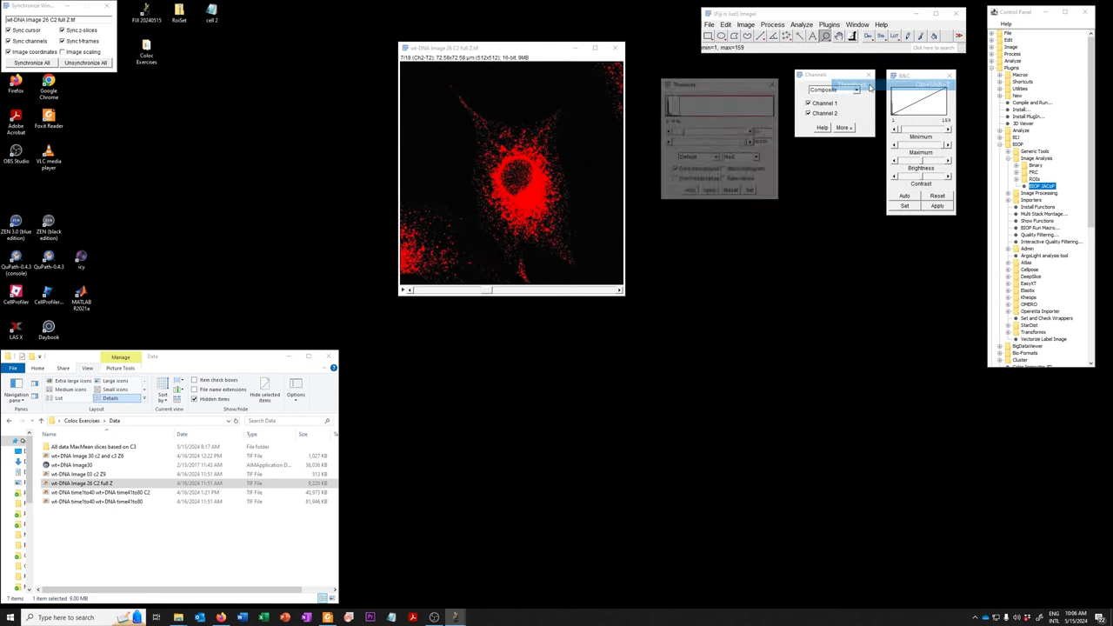
{"action": "left_click_drag", "start_coordinate": [684, 133], "coordinate": [698, 133]}
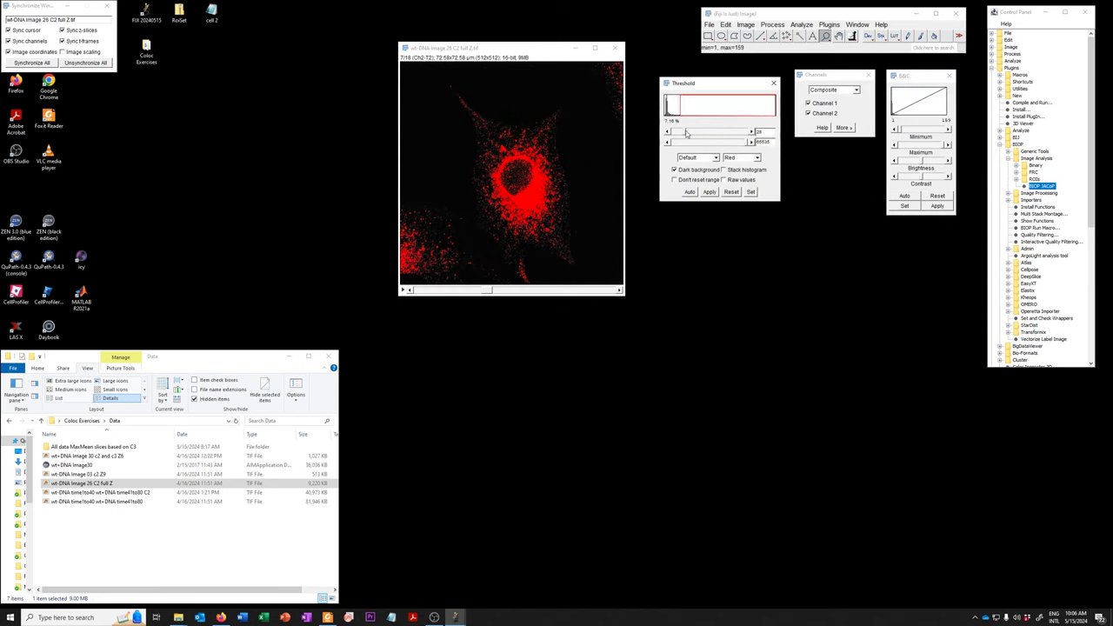
{"action": "mouse_move", "coordinate": [487, 292]}
{"action": "left_mouse_down"}
{"action": "mouse_move", "coordinate": [579, 294]}
{"action": "mouse_move", "coordinate": [420, 293]}
{"action": "mouse_move", "coordinate": [496, 291]}
{"action": "left_mouse_up"}
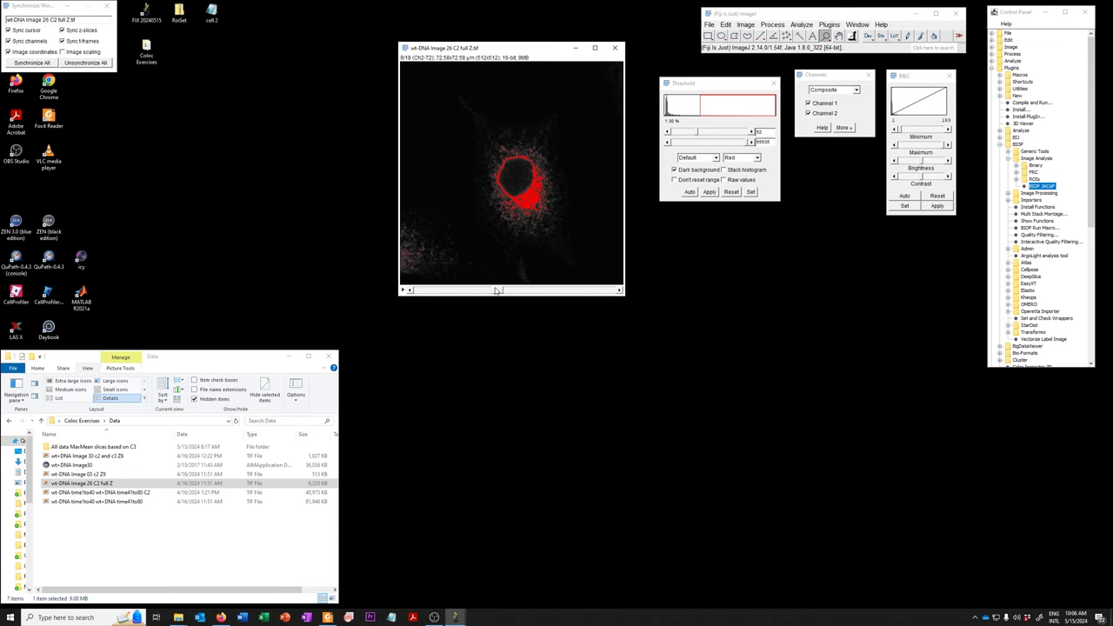
Step: Auto-threshold several slices with Default, including slice 4 and a near-empty slice, ending on slice 10
{"action": "left_click", "coordinate": [689, 193]}
{"action": "mouse_move", "coordinate": [516, 291]}
{"action": "left_mouse_down"}
{"action": "mouse_move", "coordinate": [534, 292]}
{"action": "mouse_move", "coordinate": [452, 290]}
{"action": "mouse_move", "coordinate": [572, 291]}
{"action": "mouse_move", "coordinate": [432, 291]}
{"action": "left_mouse_up"}
{"action": "left_click", "coordinate": [690, 195]}
{"action": "left_click", "coordinate": [688, 193]}
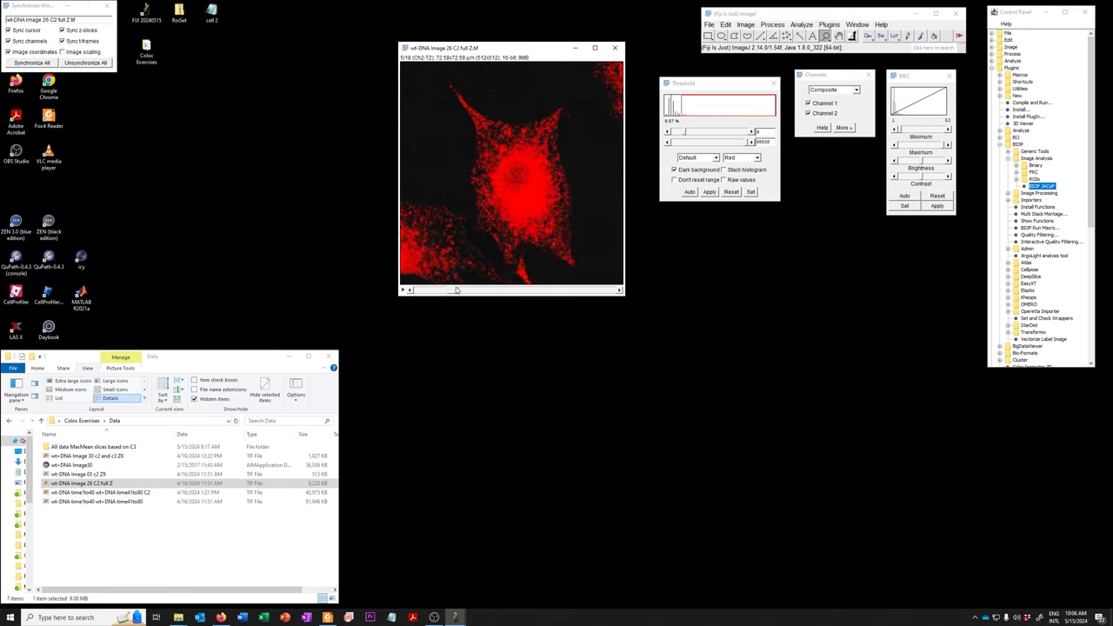
{"action": "left_click", "coordinate": [690, 192]}
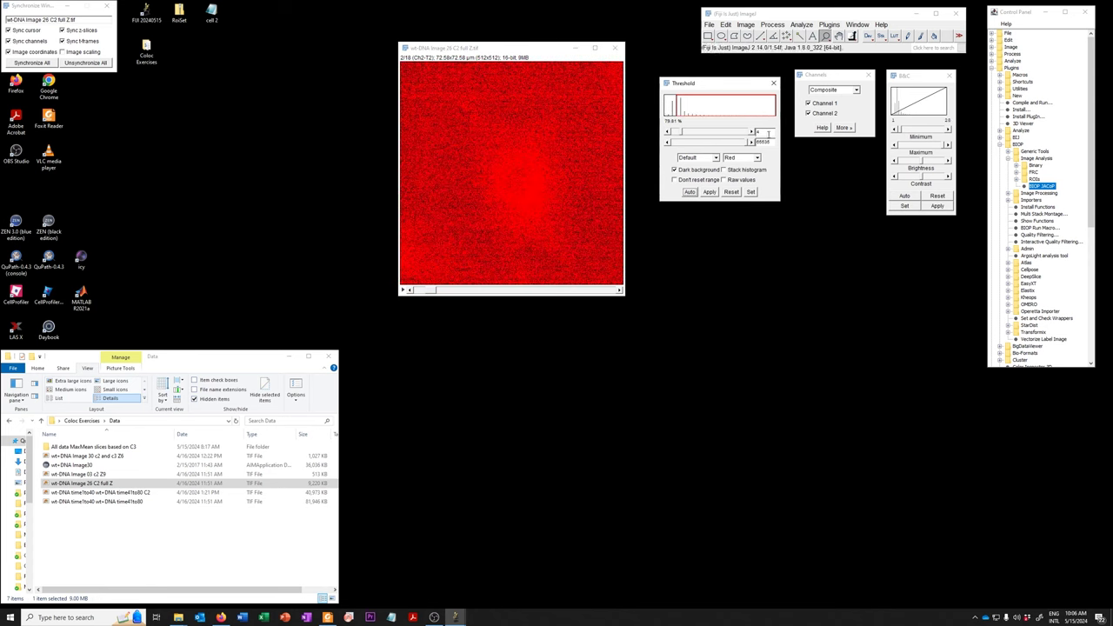
{"action": "left_click_drag", "start_coordinate": [429, 294], "coordinate": [520, 291]}
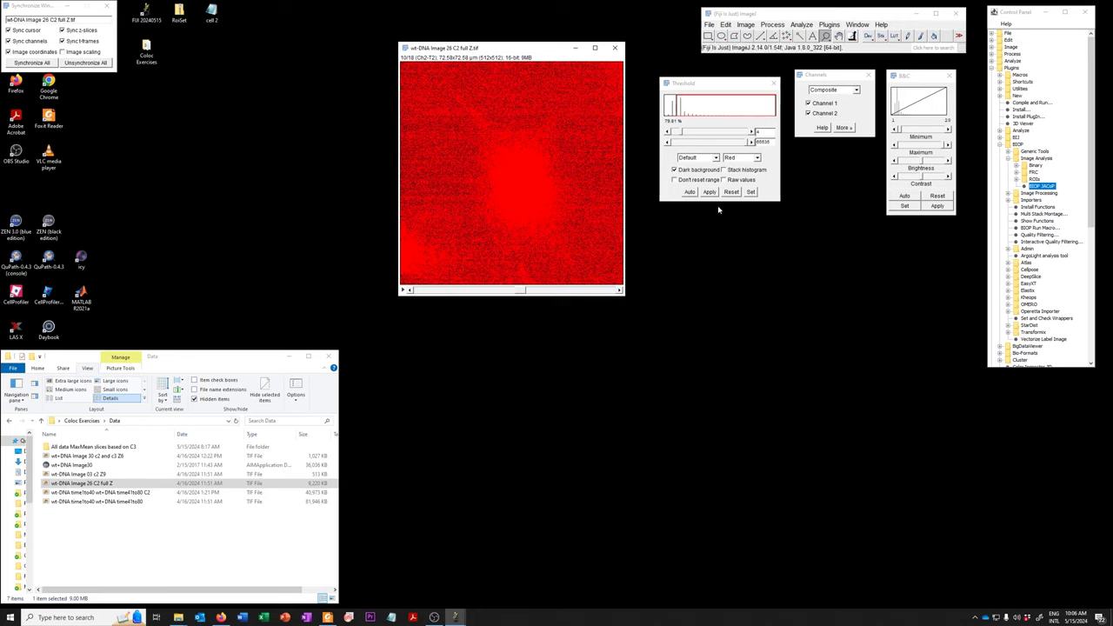
{"action": "left_click", "coordinate": [690, 192]}
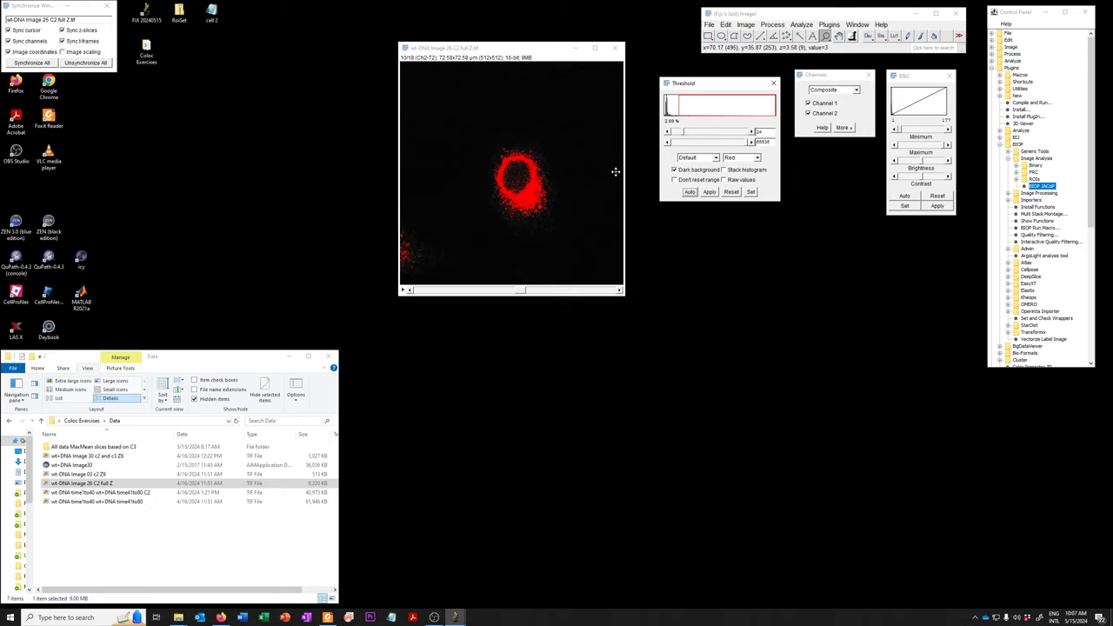
Step: Switch the threshold method to Otsu and auto-threshold slice 5
{"action": "left_click", "coordinate": [716, 157]}
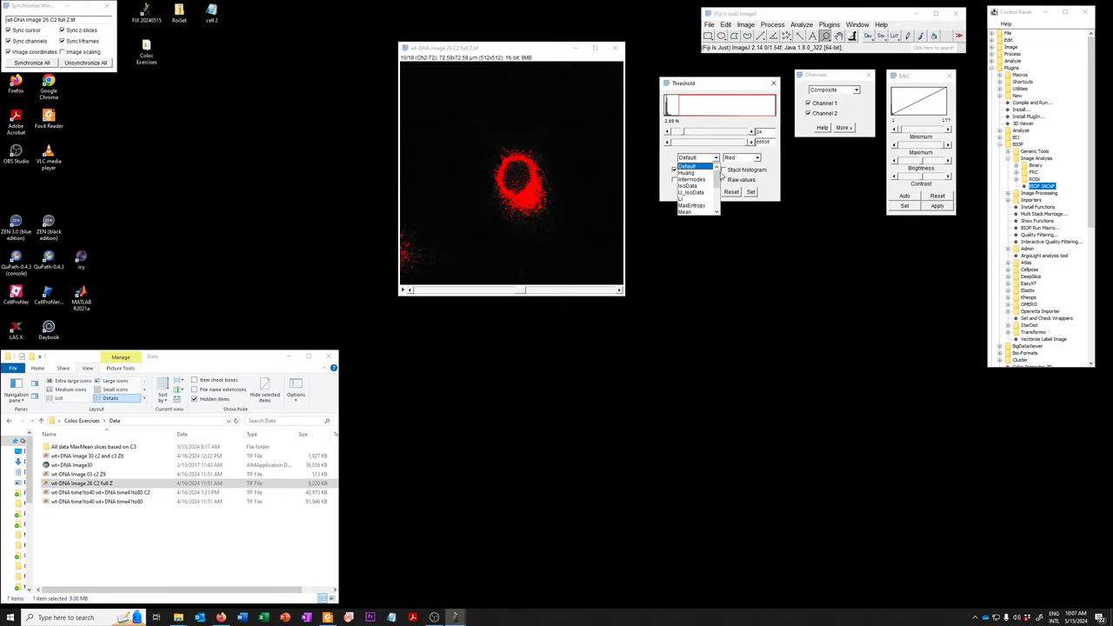
{"action": "left_click_drag", "start_coordinate": [721, 174], "coordinate": [715, 209]}
{"action": "left_click", "coordinate": [686, 179]}
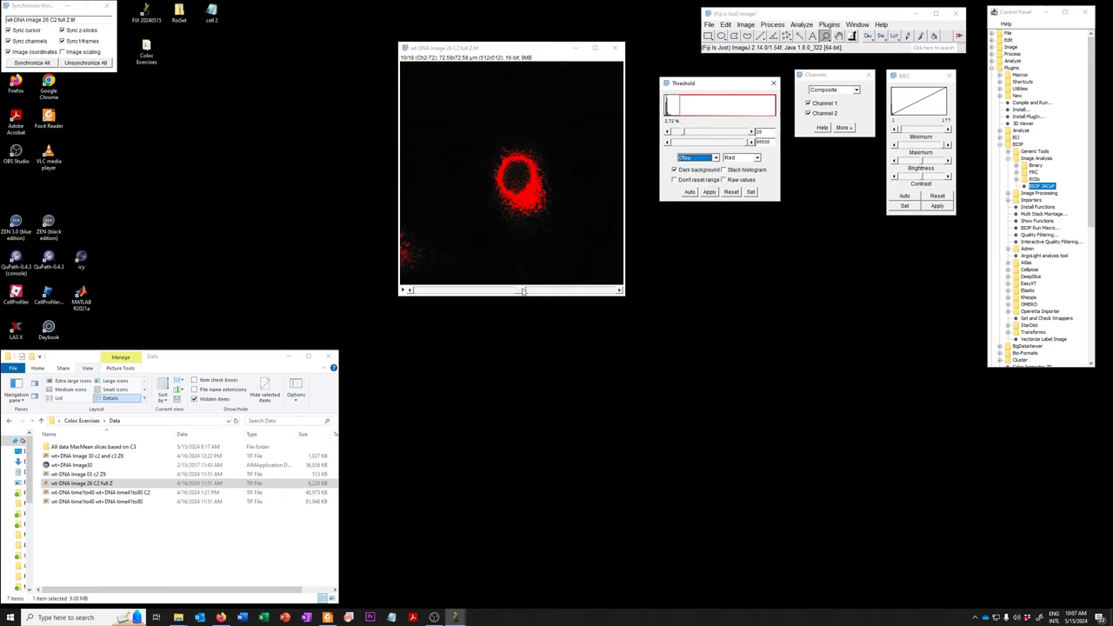
{"action": "left_click_drag", "start_coordinate": [523, 292], "coordinate": [466, 291]}
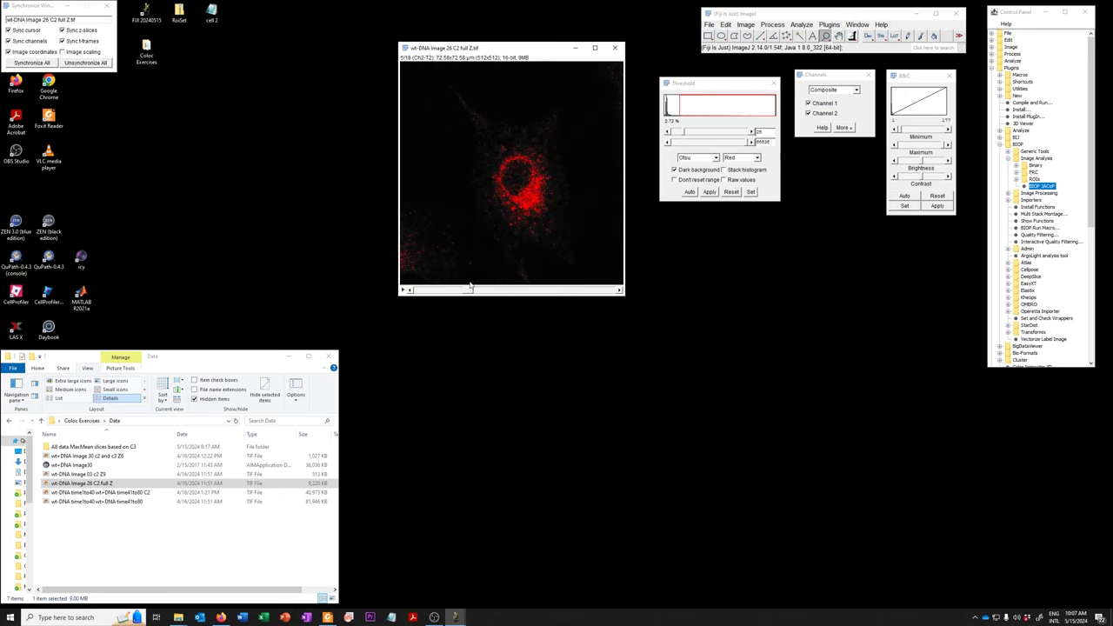
{"action": "left_click", "coordinate": [692, 192]}
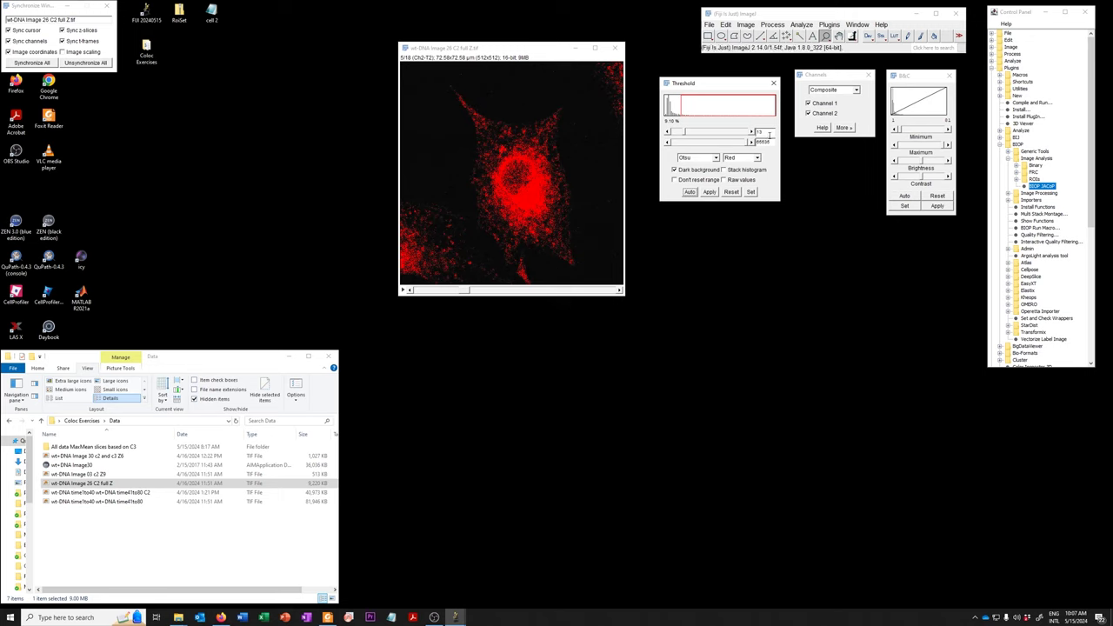
Step: Base the Otsu threshold on the stack histogram and check it on later, dim slices
{"action": "left_click", "coordinate": [752, 172]}
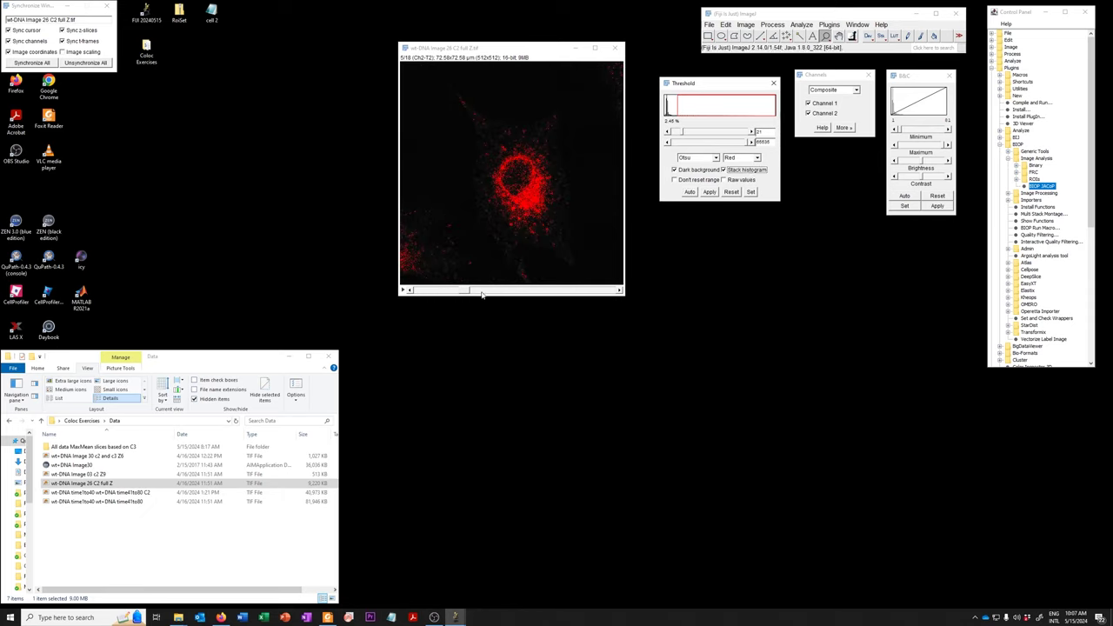
{"action": "mouse_move", "coordinate": [468, 294]}
{"action": "left_mouse_down"}
{"action": "mouse_move", "coordinate": [446, 292]}
{"action": "mouse_move", "coordinate": [488, 293]}
{"action": "left_mouse_up"}
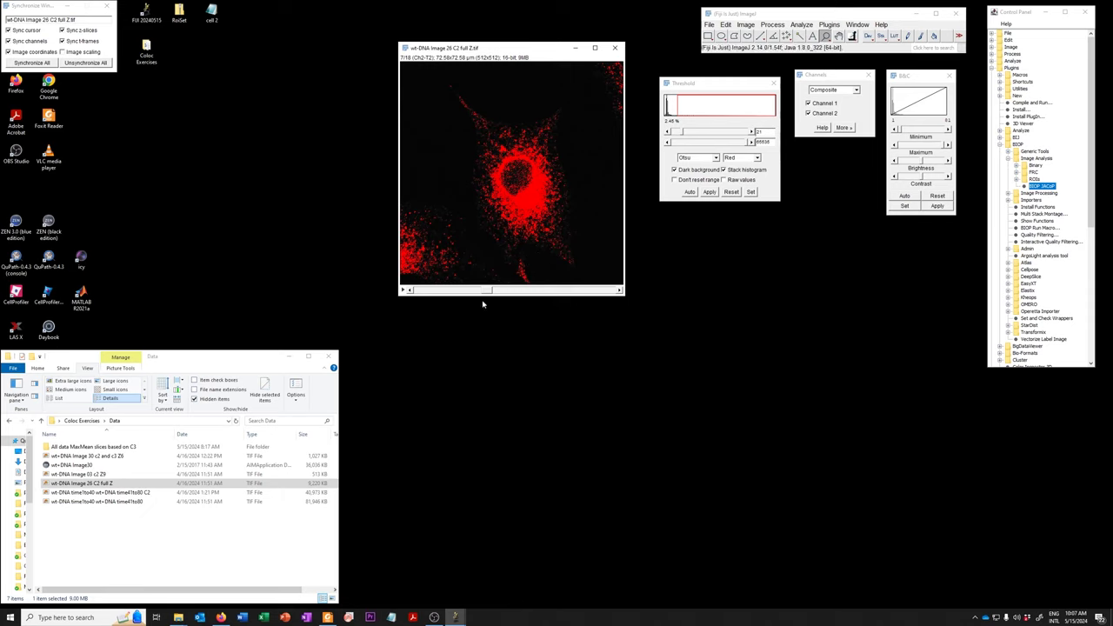
{"action": "mouse_move", "coordinate": [491, 292]}
{"action": "left_mouse_down"}
{"action": "mouse_move", "coordinate": [591, 296]}
{"action": "mouse_move", "coordinate": [487, 292]}
{"action": "left_mouse_up"}
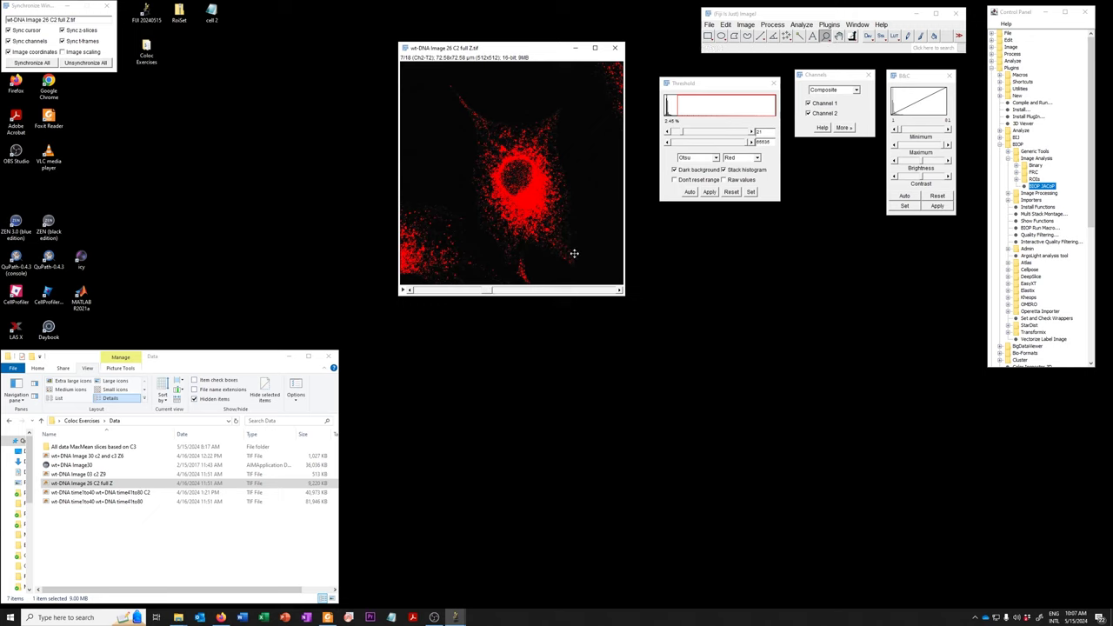
Step: Switch the threshold method back to Default and auto-threshold the current slice
{"action": "left_click", "coordinate": [716, 159]}
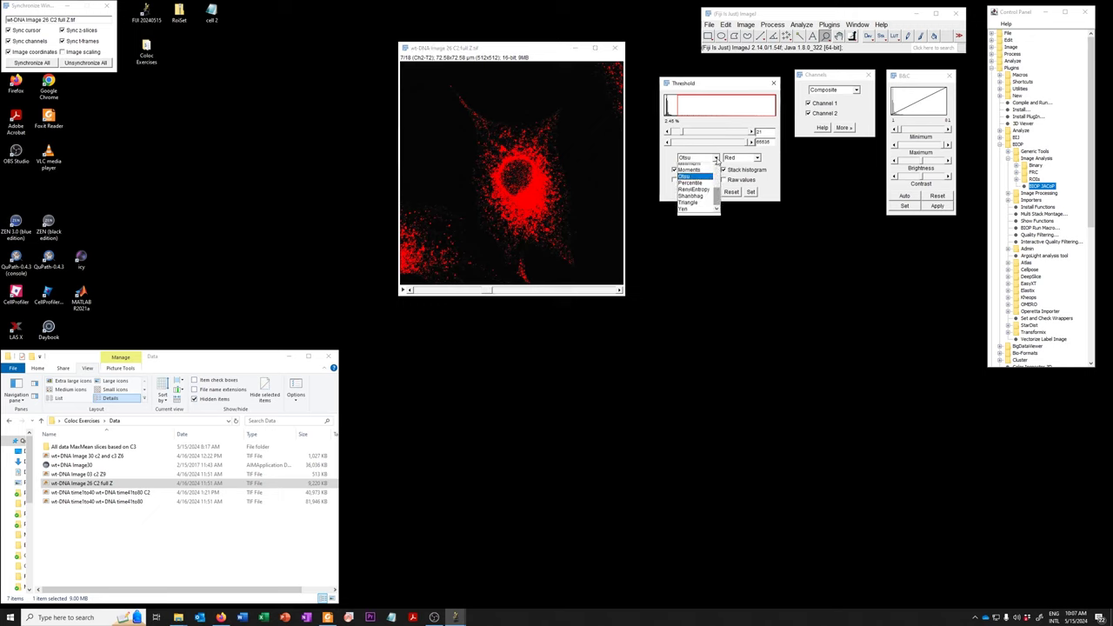
{"action": "left_click", "coordinate": [704, 166]}
{"action": "left_click", "coordinate": [715, 158]}
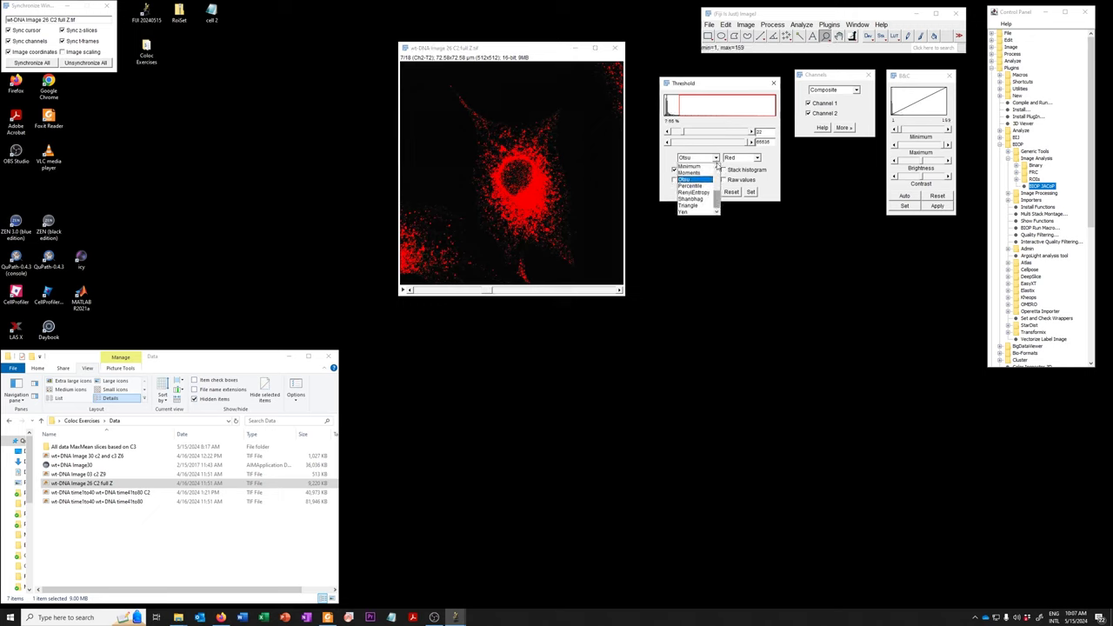
{"action": "left_click", "coordinate": [687, 166]}
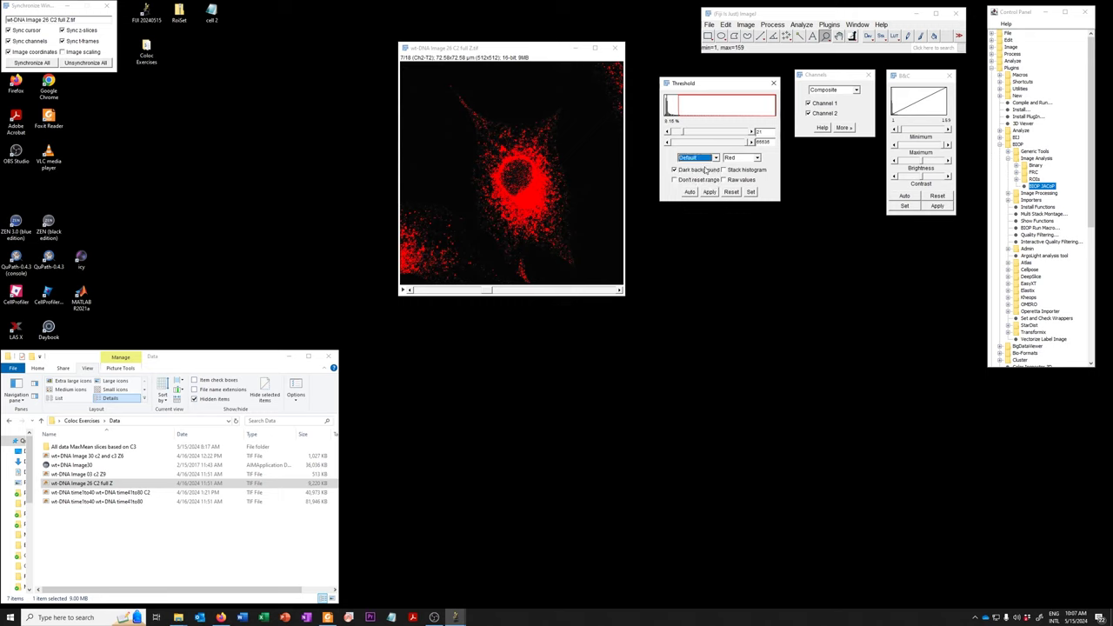
{"action": "left_click", "coordinate": [687, 193]}
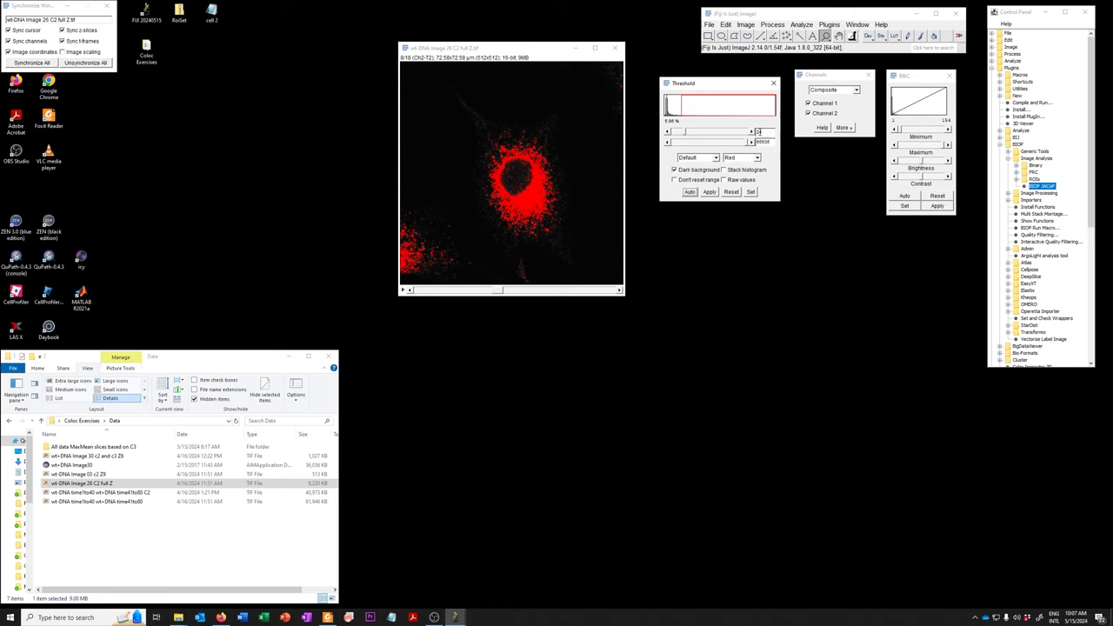
Step: Auto-threshold slices 1 and 9, tick Stack histogram, and view slice 11
{"action": "left_click_drag", "start_coordinate": [499, 293], "coordinate": [426, 293]}
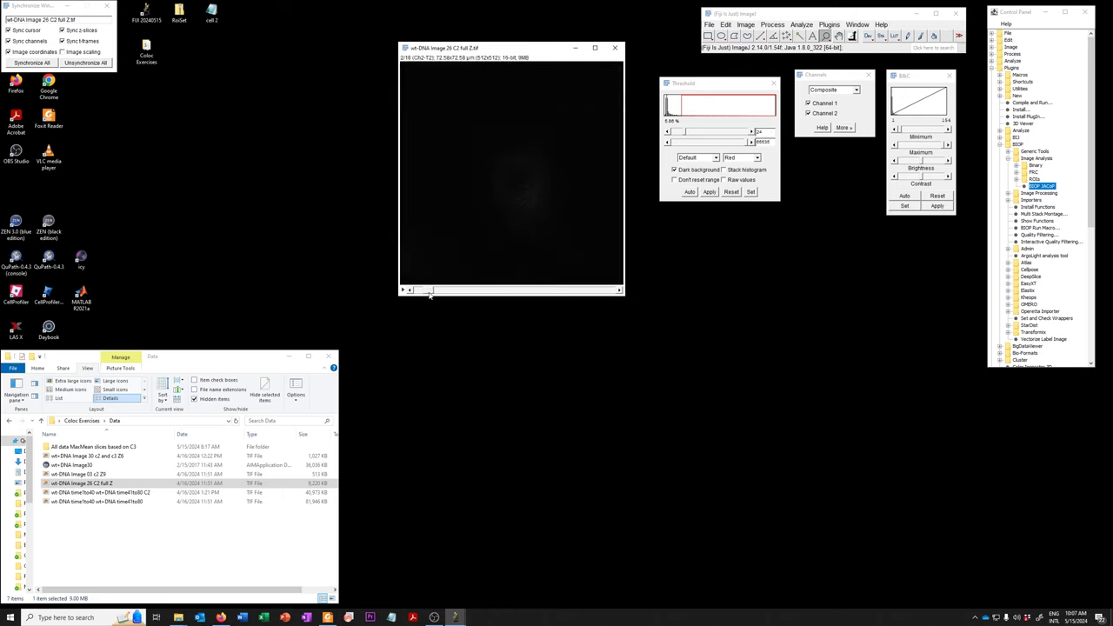
{"action": "left_click", "coordinate": [689, 193]}
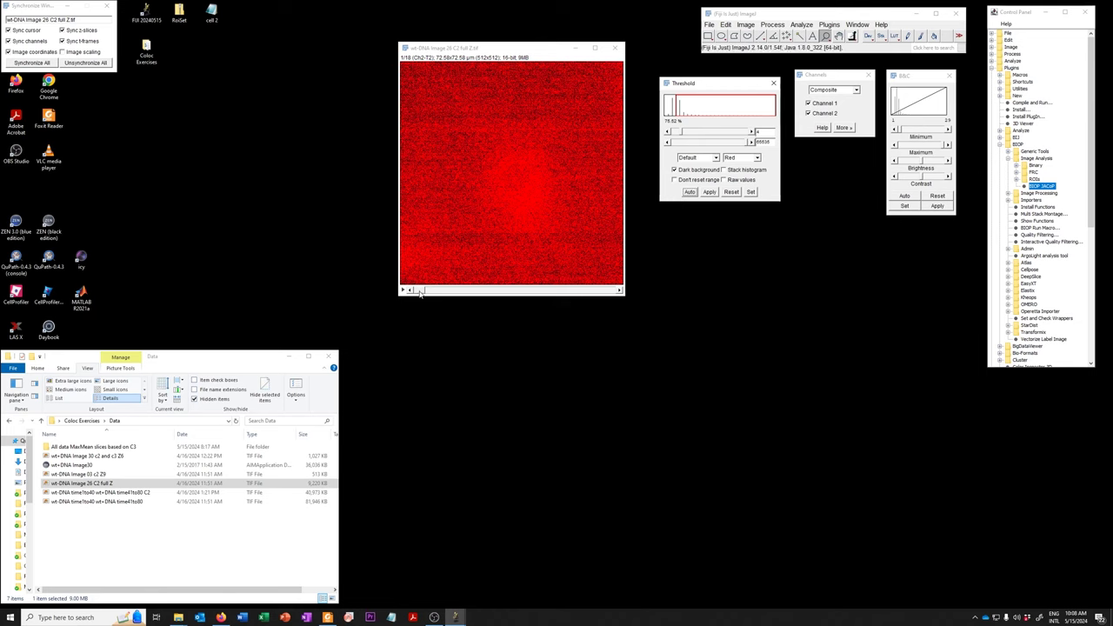
{"action": "left_click_drag", "start_coordinate": [421, 293], "coordinate": [512, 294]}
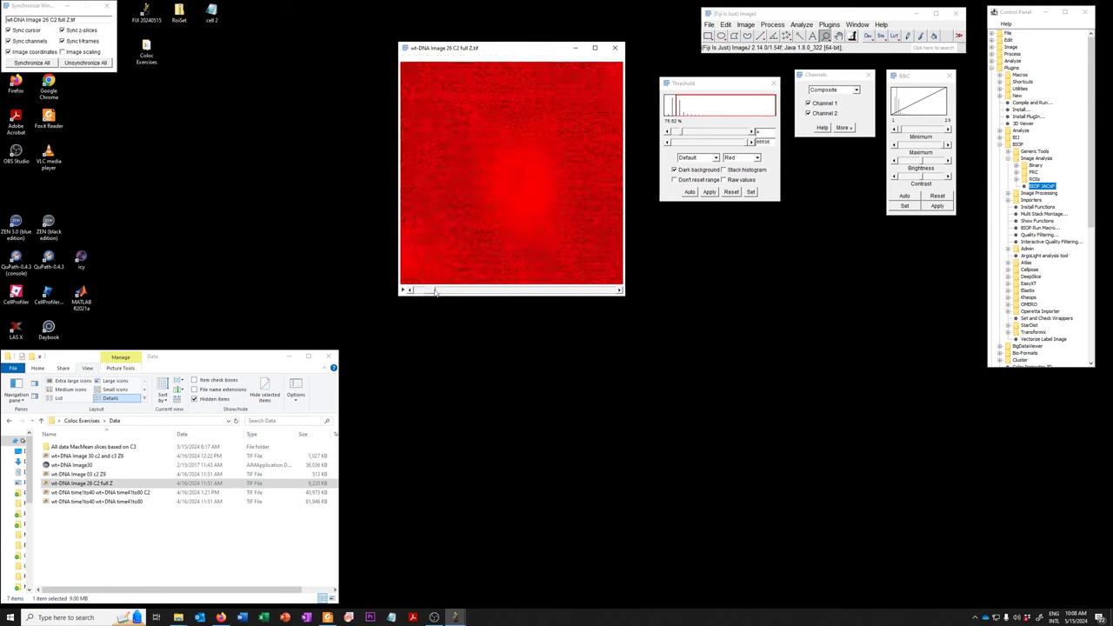
{"action": "left_click", "coordinate": [690, 193]}
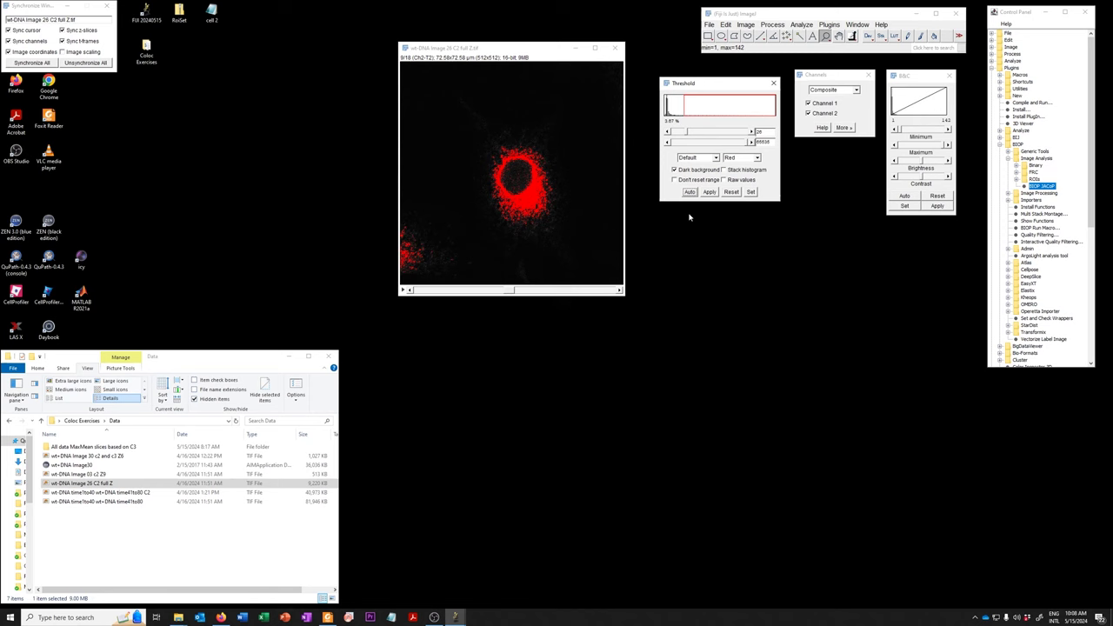
{"action": "left_click", "coordinate": [731, 171]}
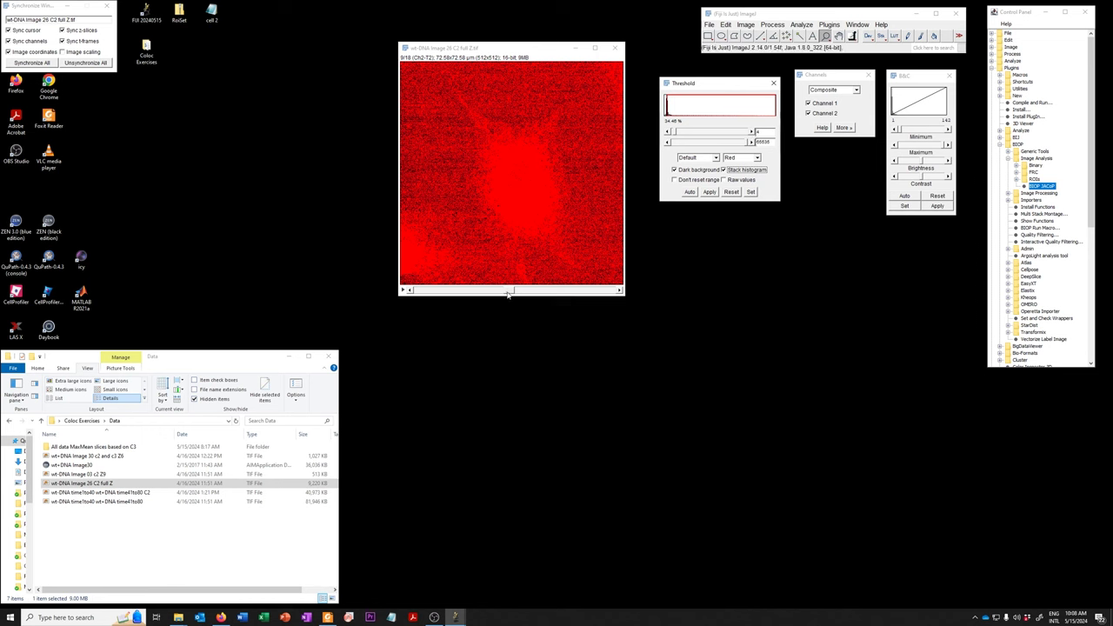
{"action": "mouse_move", "coordinate": [511, 292]}
{"action": "left_mouse_down"}
{"action": "mouse_move", "coordinate": [450, 291]}
{"action": "mouse_move", "coordinate": [549, 301]}
{"action": "mouse_move", "coordinate": [483, 293]}
{"action": "left_mouse_up"}
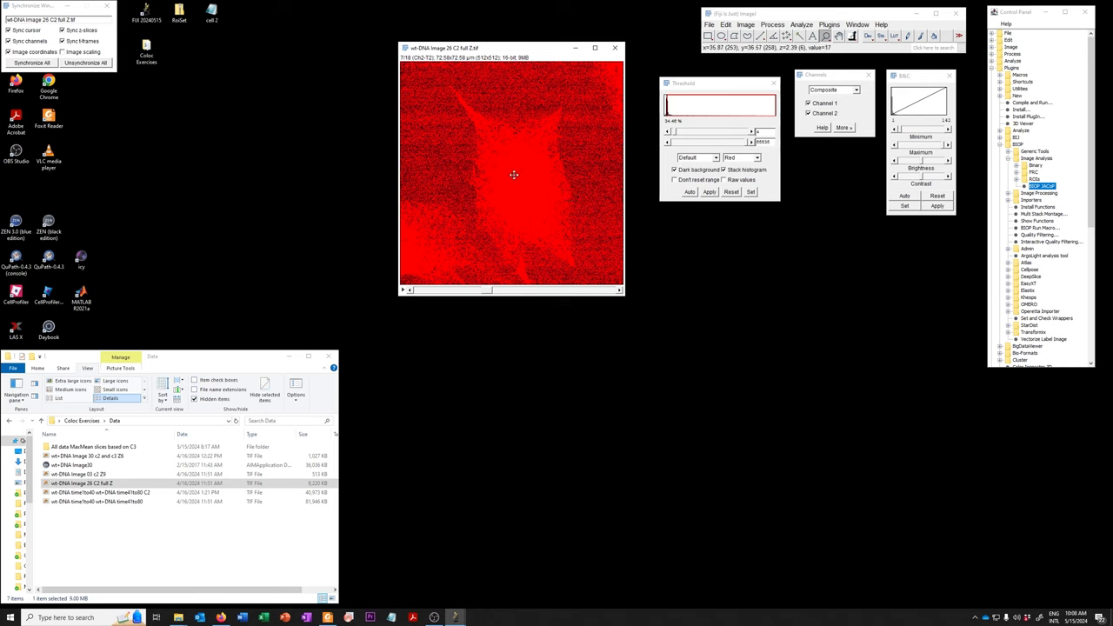
Step: Reset and close Threshold, then set Auto Threshold to Try all with logged values and stack histogram
{"action": "left_click", "coordinate": [732, 192]}
{"action": "left_click", "coordinate": [773, 83]}
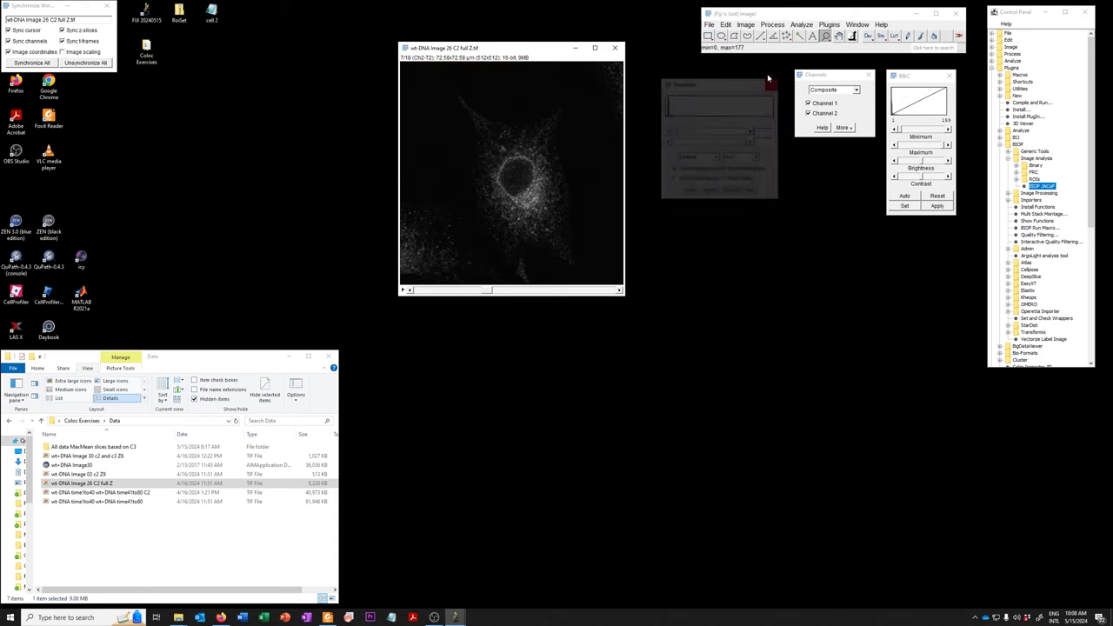
{"action": "left_click", "coordinate": [747, 24]}
{"action": "mouse_move", "coordinate": [751, 50]}
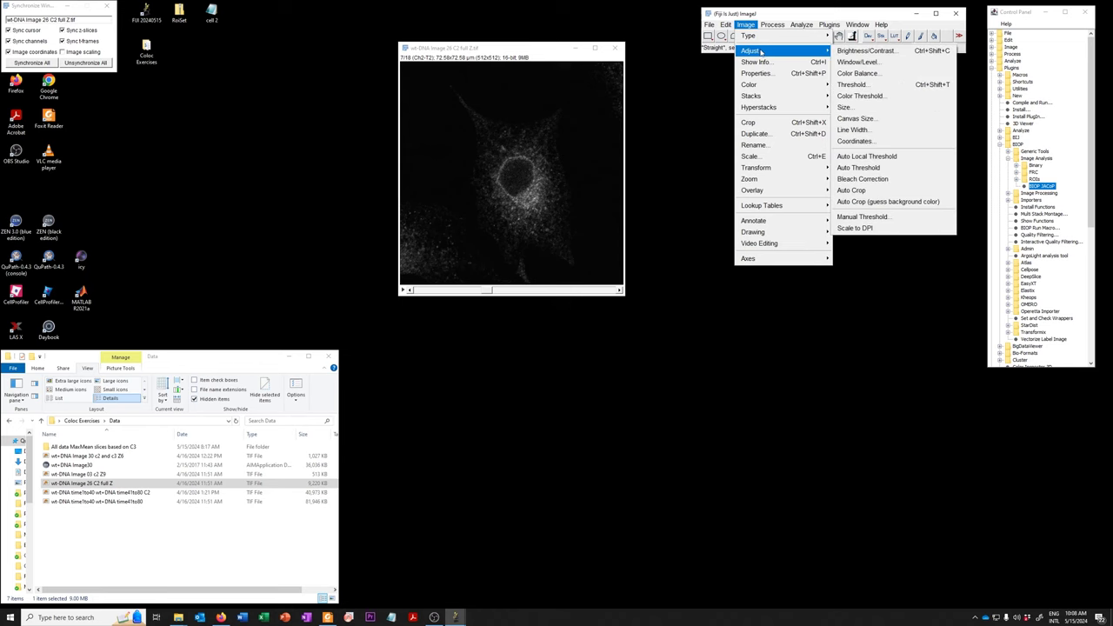
{"action": "left_click", "coordinate": [889, 168]}
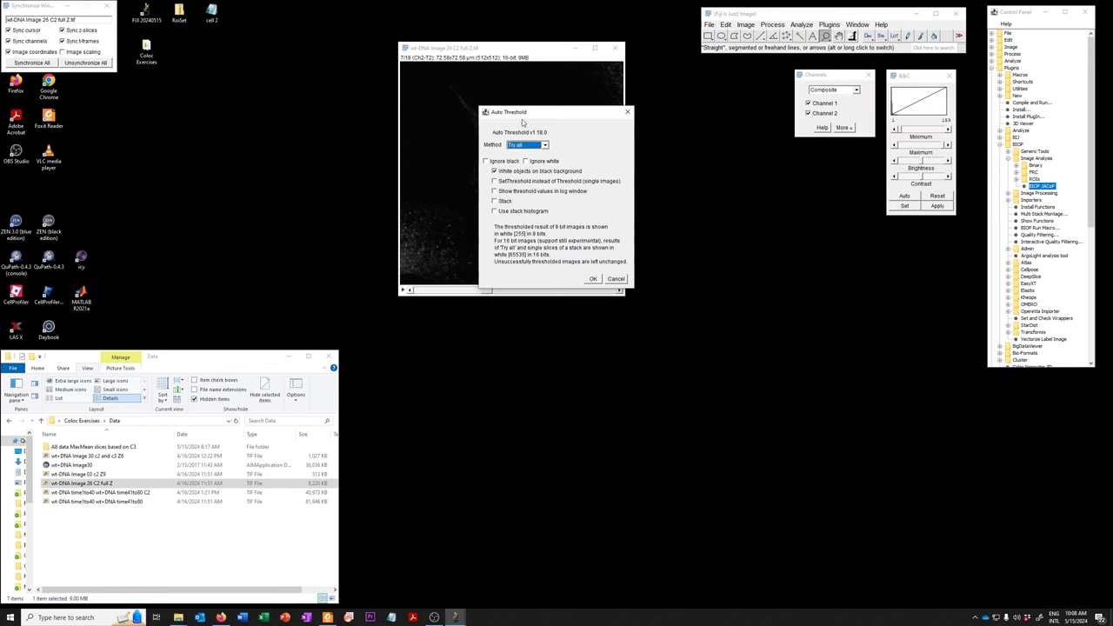
{"action": "mouse_move", "coordinate": [522, 113]}
{"action": "left_mouse_down"}
{"action": "mouse_move", "coordinate": [668, 92]}
{"action": "mouse_move", "coordinate": [681, 77]}
{"action": "left_mouse_up"}
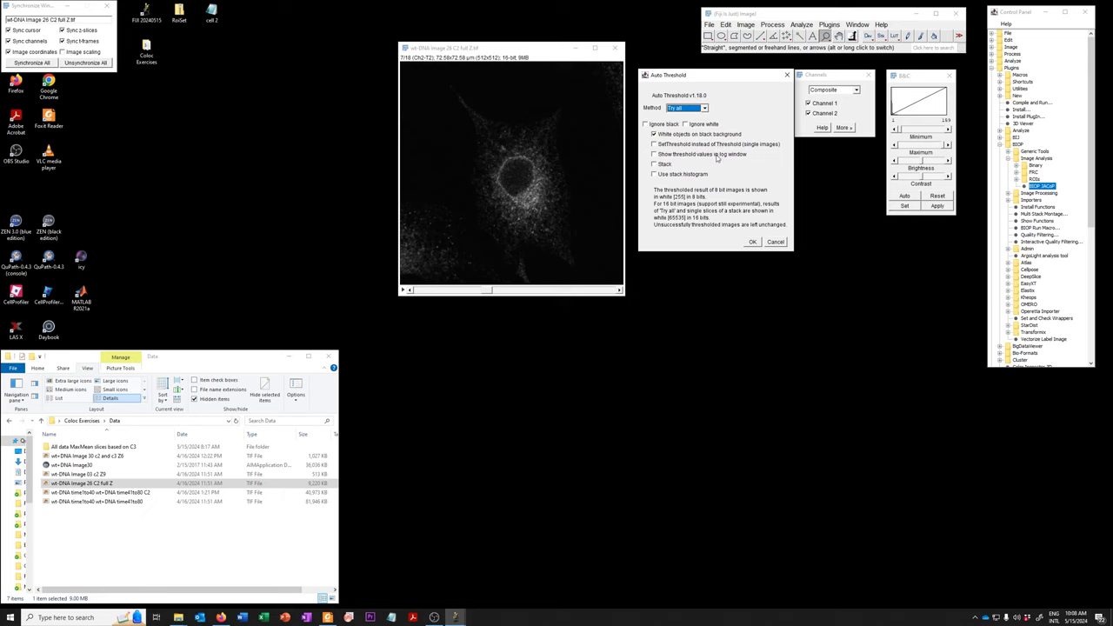
{"action": "left_click", "coordinate": [718, 154]}
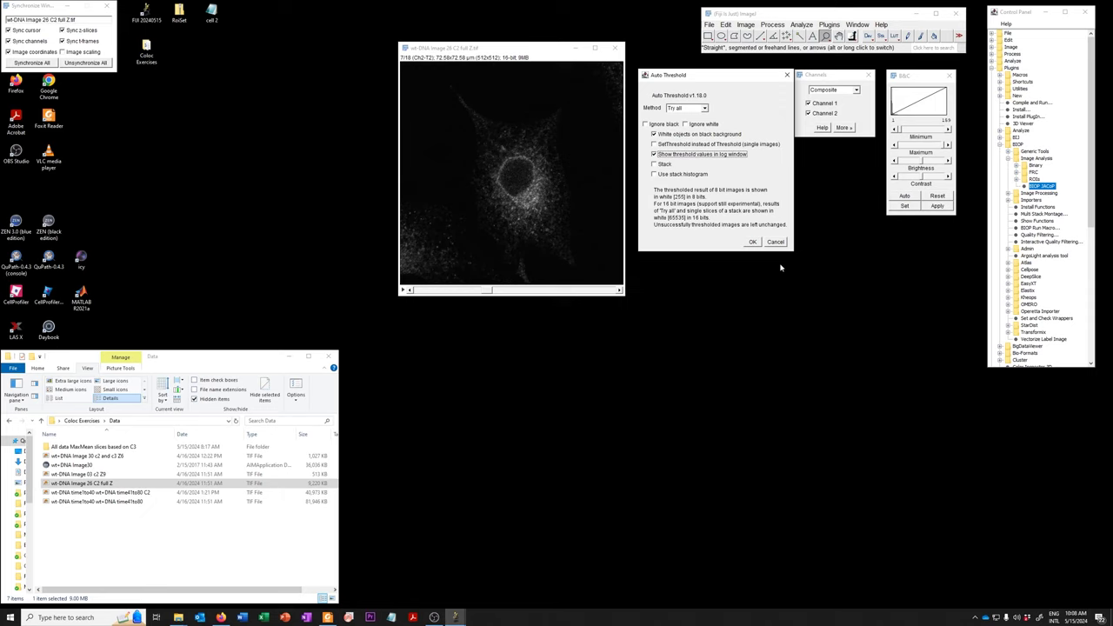
{"action": "left_click", "coordinate": [677, 178]}
Step: Run Try all, then page the montage stack forward to the Huang slice and back
{"action": "left_click", "coordinate": [753, 243]}
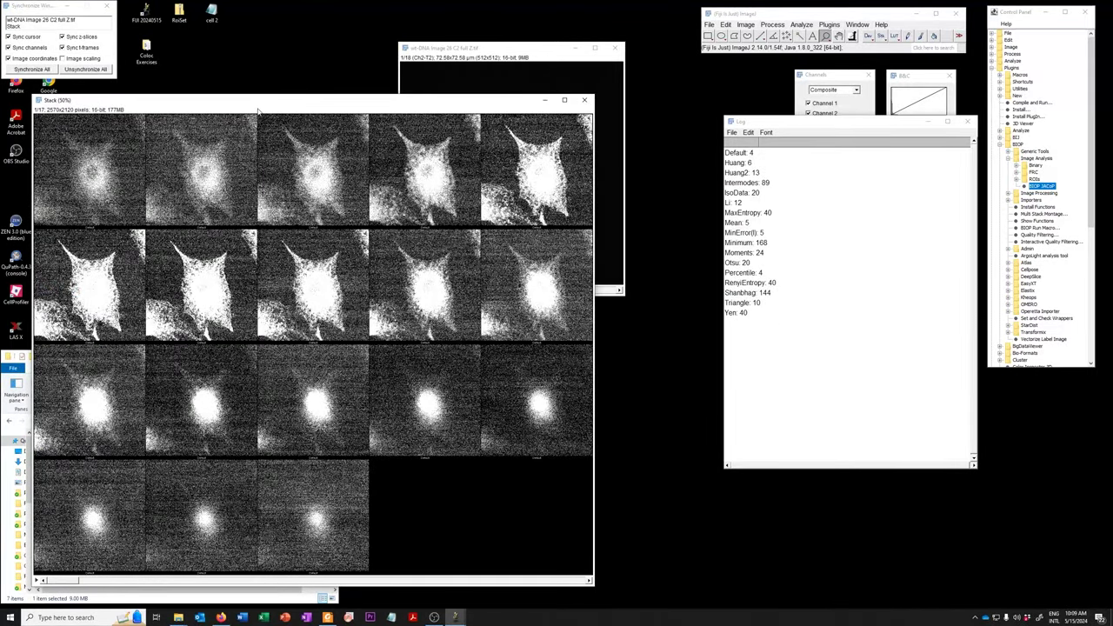
{"action": "left_click_drag", "start_coordinate": [258, 110], "coordinate": [313, 40]}
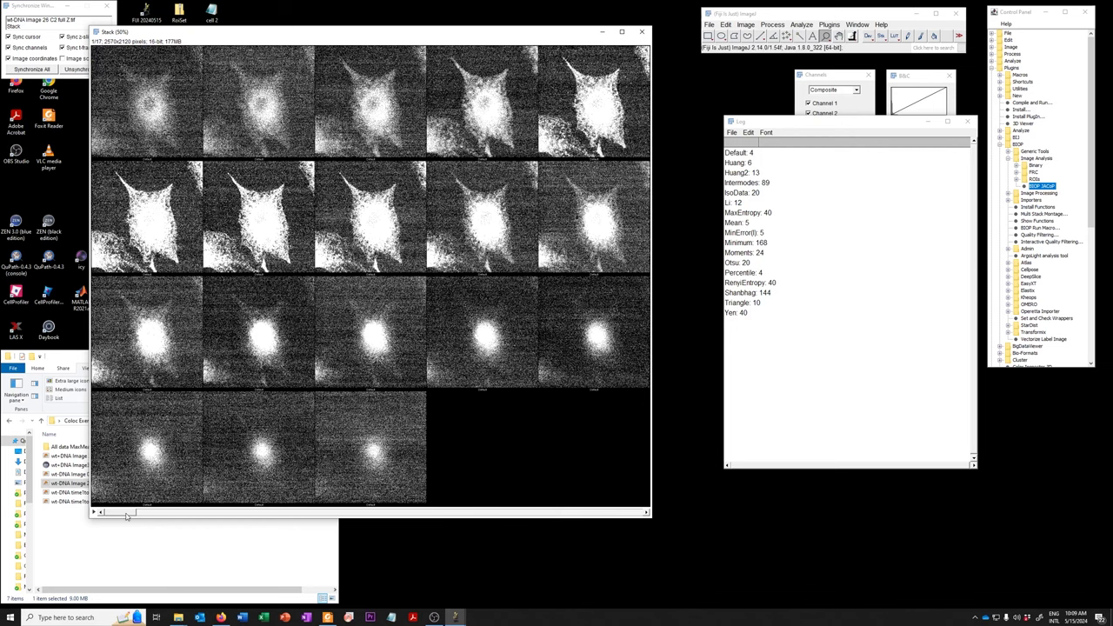
{"action": "left_click_drag", "start_coordinate": [126, 514], "coordinate": [472, 515]}
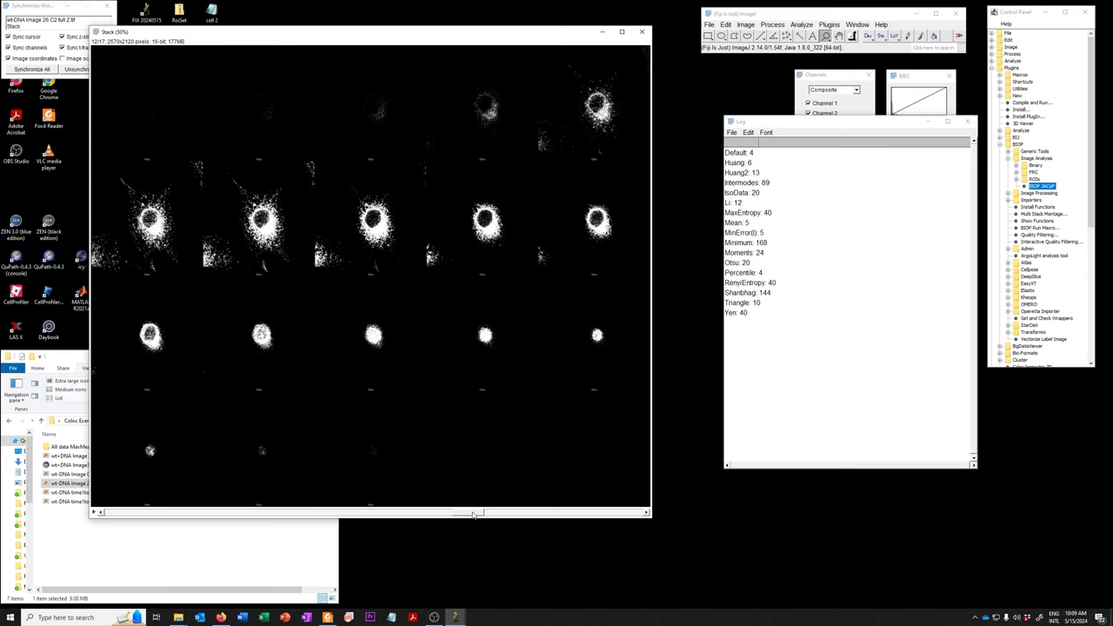
{"action": "mouse_move", "coordinate": [473, 515]}
{"action": "left_mouse_down"}
{"action": "mouse_move", "coordinate": [129, 501]}
{"action": "mouse_move", "coordinate": [599, 497]}
{"action": "mouse_move", "coordinate": [461, 495]}
{"action": "mouse_move", "coordinate": [259, 467]}
{"action": "left_mouse_up"}
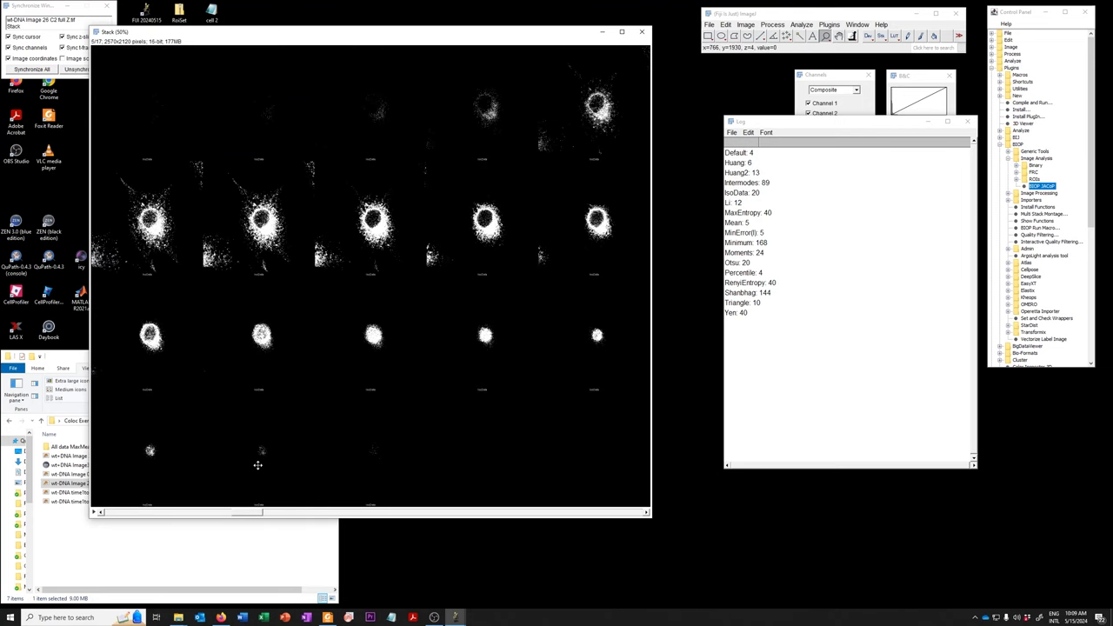